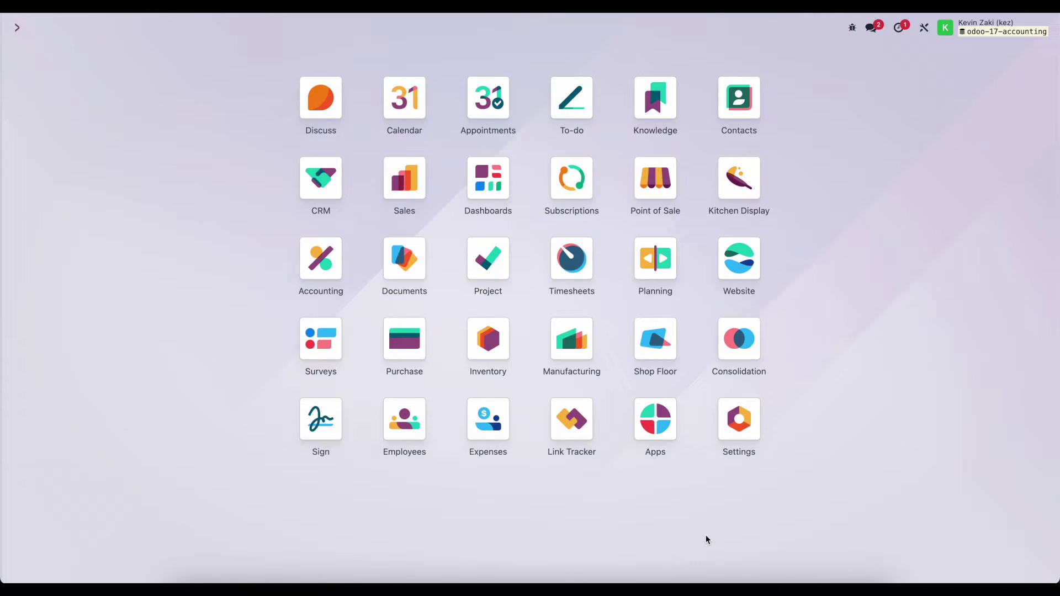
Open Accounting's Vendors > Bills list showing the 23 posted vendor bills
{"action": "left_click", "coordinate": [321, 261]}
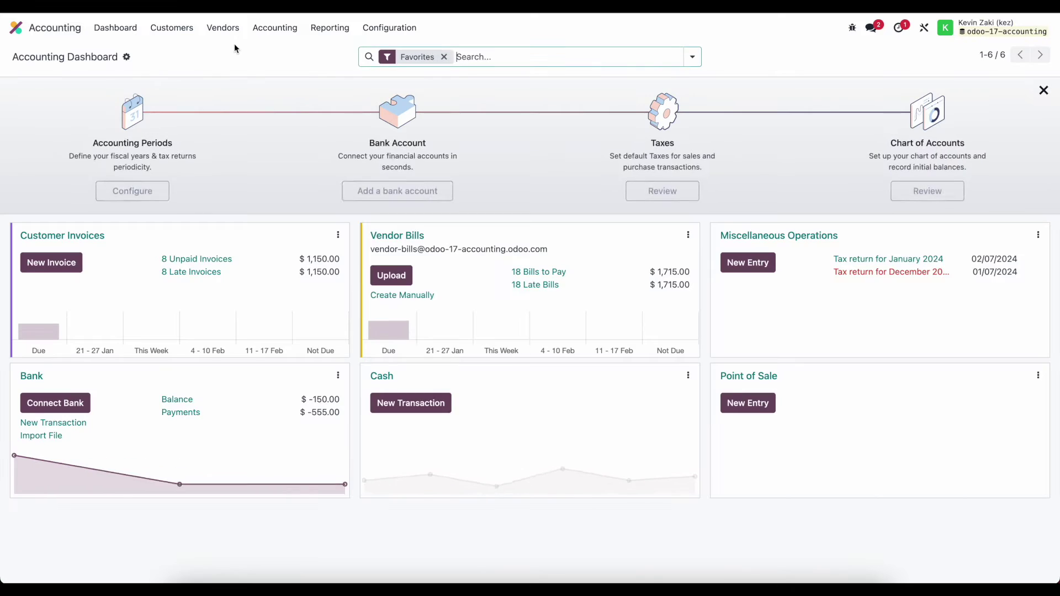
{"action": "left_click", "coordinate": [233, 29]}
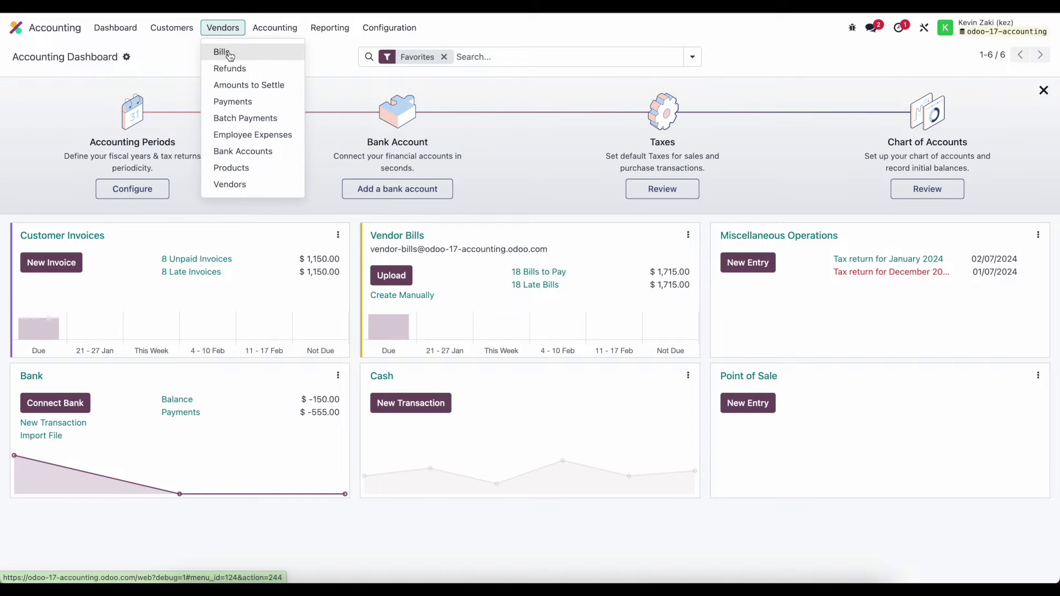
{"action": "left_click", "coordinate": [263, 54]}
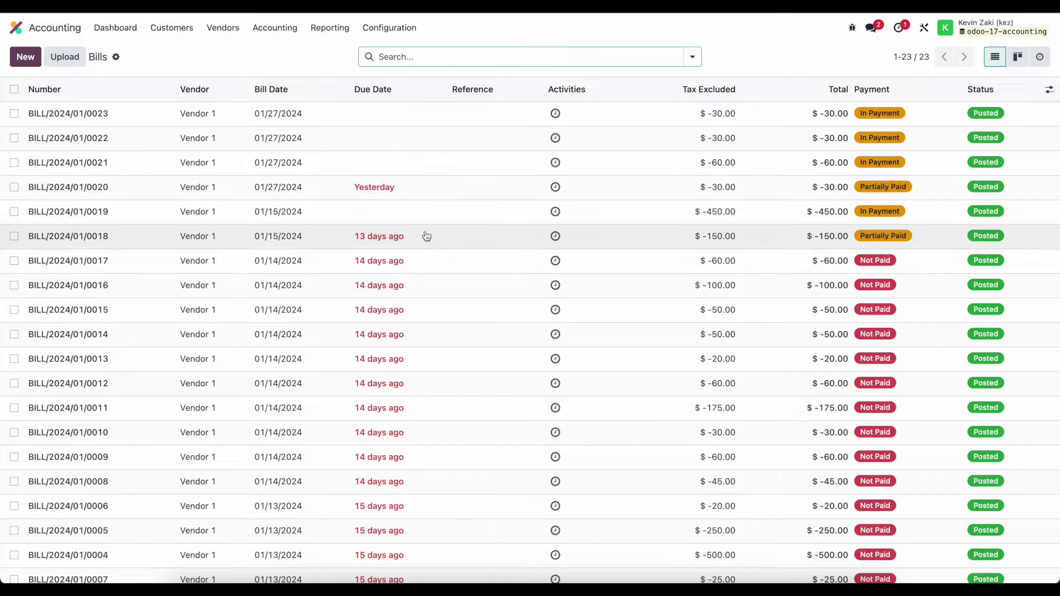
Reverse bill BILL/2024/01/0019 into a credit note with reason 'Items came broken.'
{"action": "left_click", "coordinate": [255, 215]}
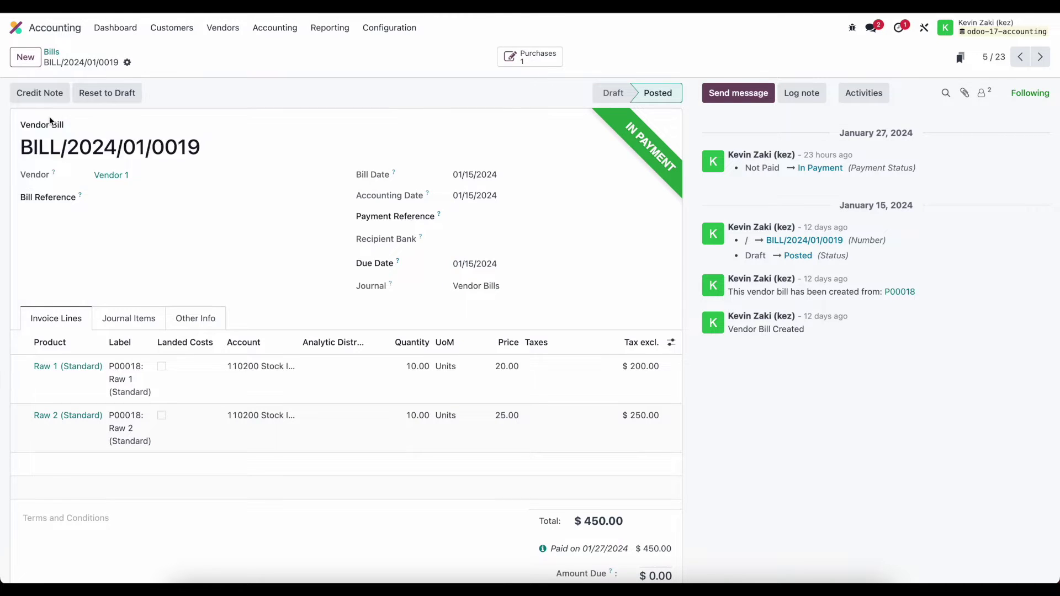
{"action": "left_click", "coordinate": [44, 92]}
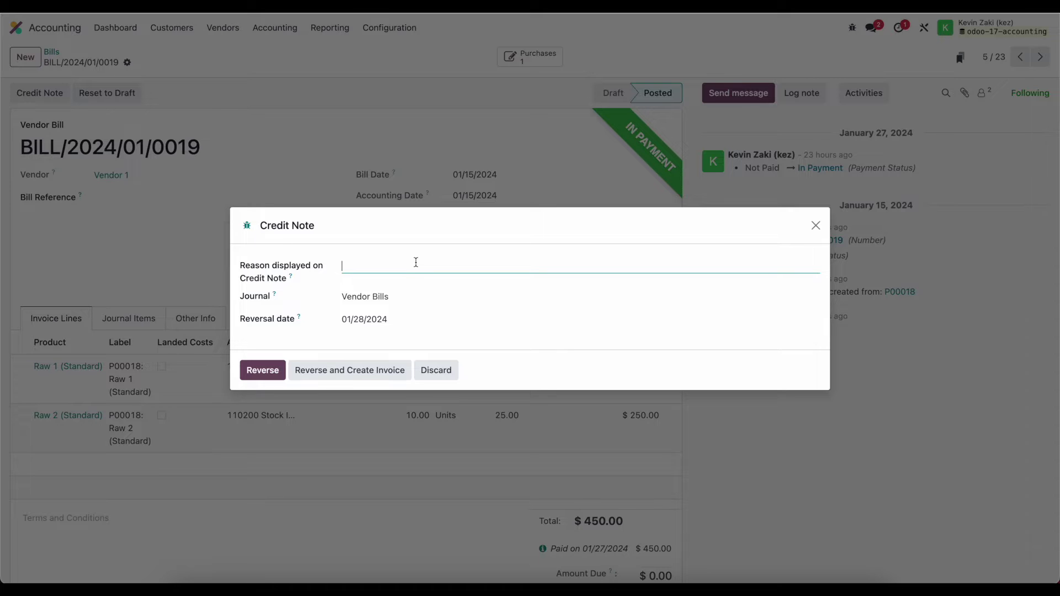
{"action": "type", "text": "Items came broken."}
{"action": "left_click", "coordinate": [271, 374]}
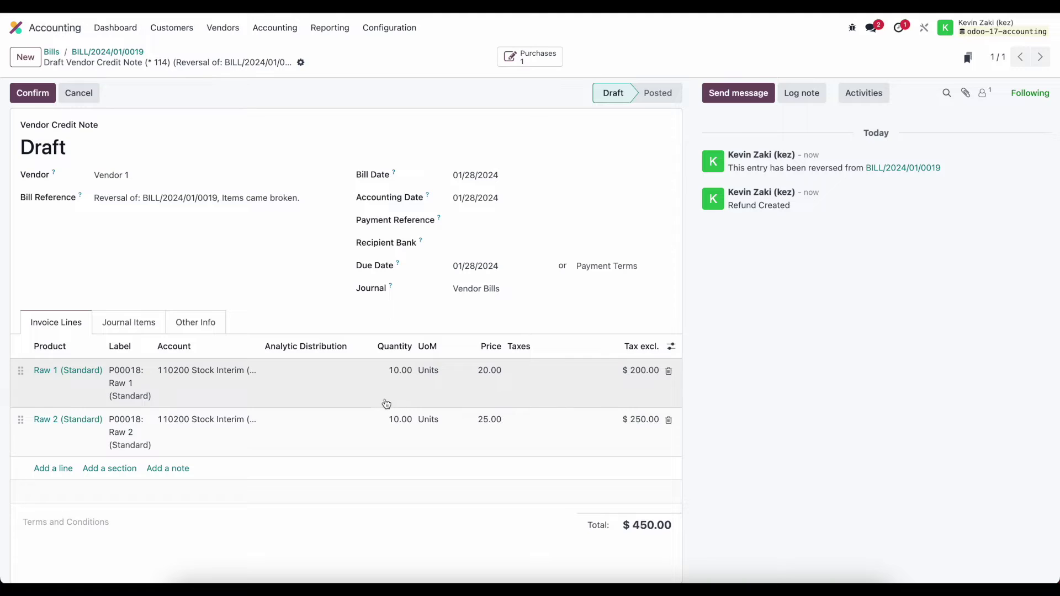
Remove the Raw 2 line, set Raw 1 quantity to 5, and post credit note RBILL/2024/01/0003
{"action": "left_click", "coordinate": [668, 421]}
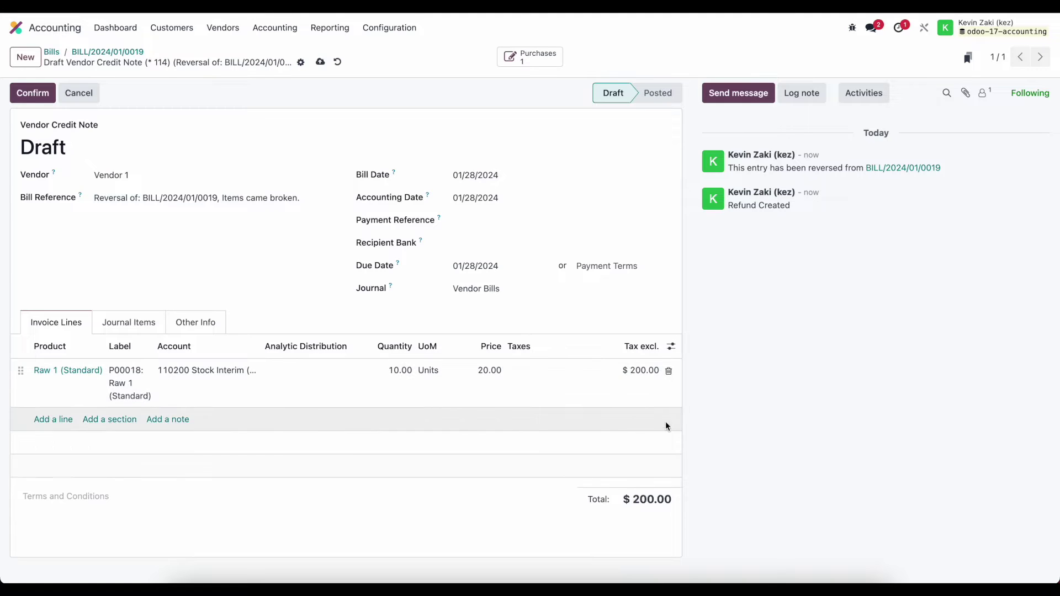
{"action": "left_click", "coordinate": [390, 377]}
{"action": "type", "text": "5"}
{"action": "key", "text": "Return"}
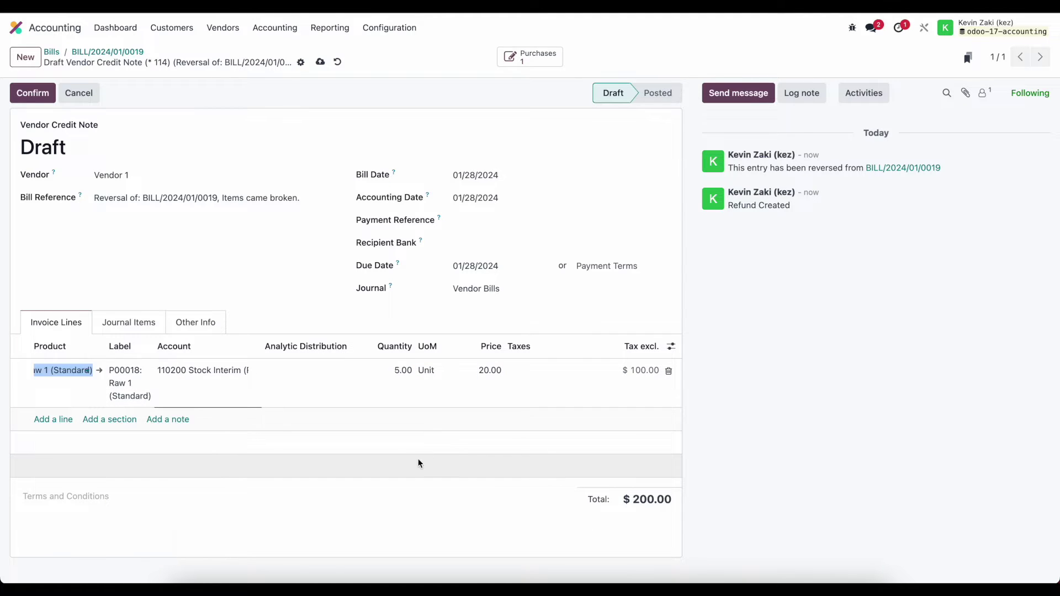
{"action": "left_click", "coordinate": [320, 62]}
{"action": "left_click", "coordinate": [33, 94]}
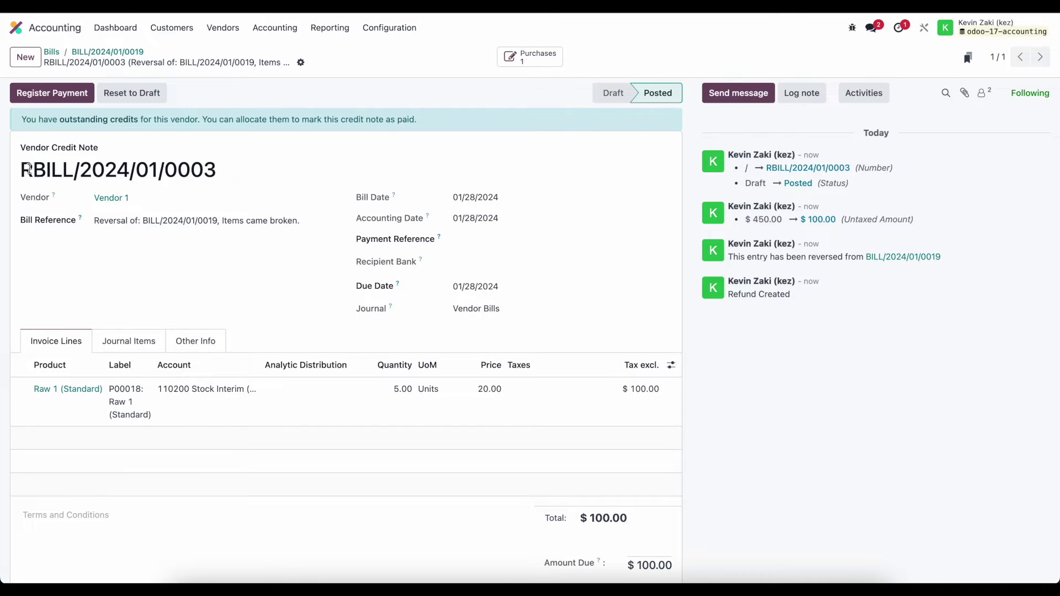
{"action": "left_click_drag", "start_coordinate": [25, 168], "coordinate": [136, 175]}
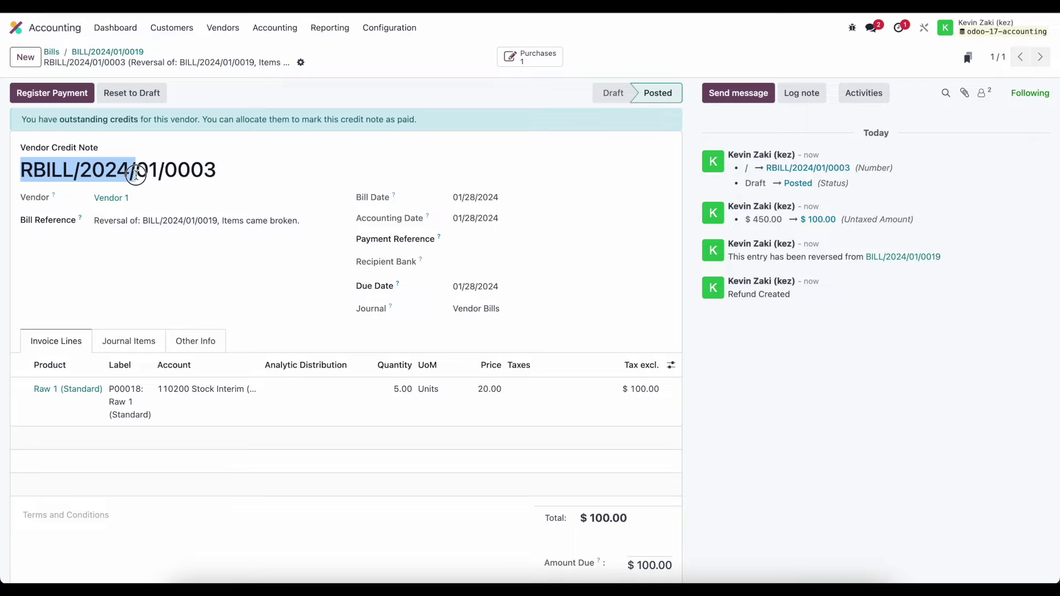
Show the journal items: $100.00 to 211000 Account Payable and 110200 Stock Interim
{"action": "left_click", "coordinate": [142, 342]}
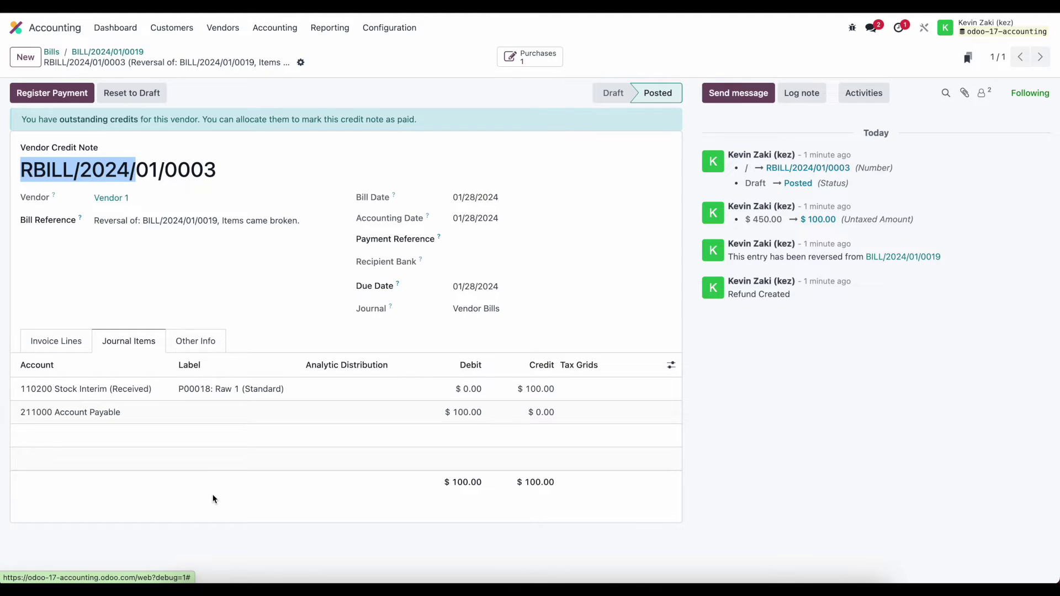
Register the $100.00 refund payment on RBILL/2024/01/0003 through the Bank journal
{"action": "left_click", "coordinate": [133, 298]}
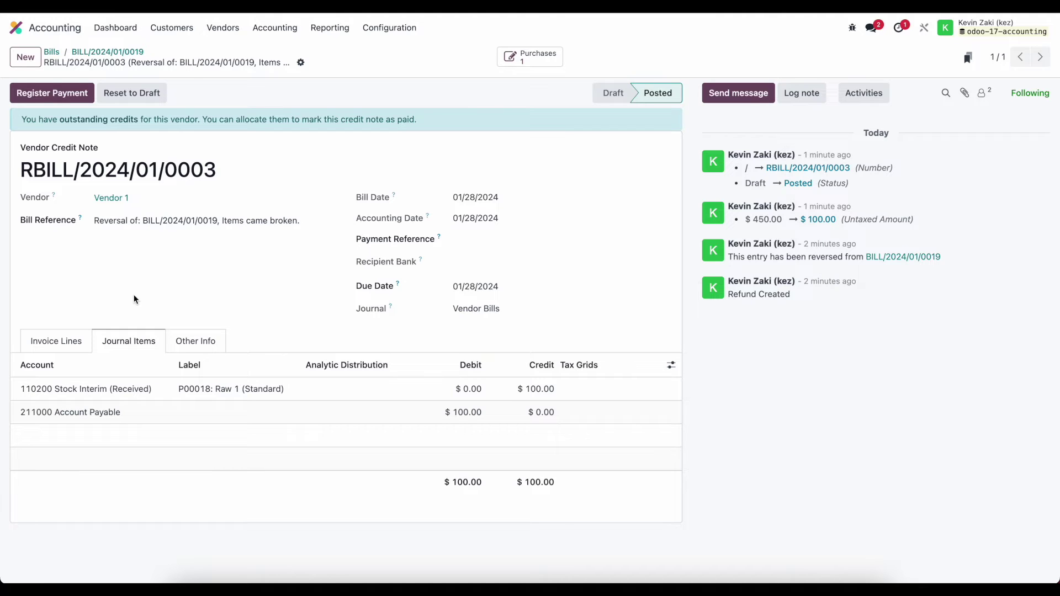
{"action": "left_click", "coordinate": [79, 338]}
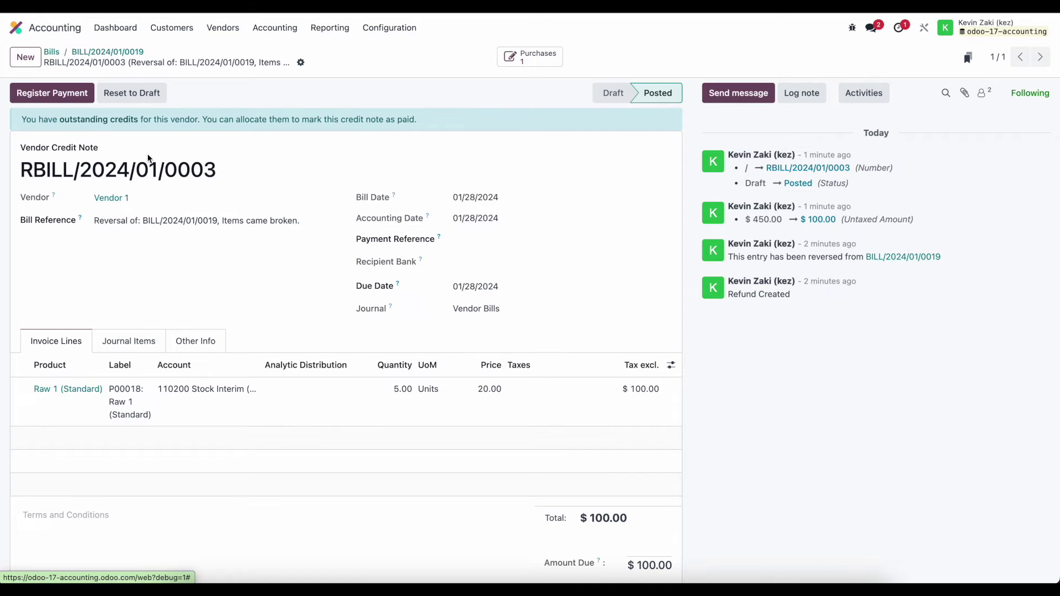
{"action": "left_click", "coordinate": [52, 93]}
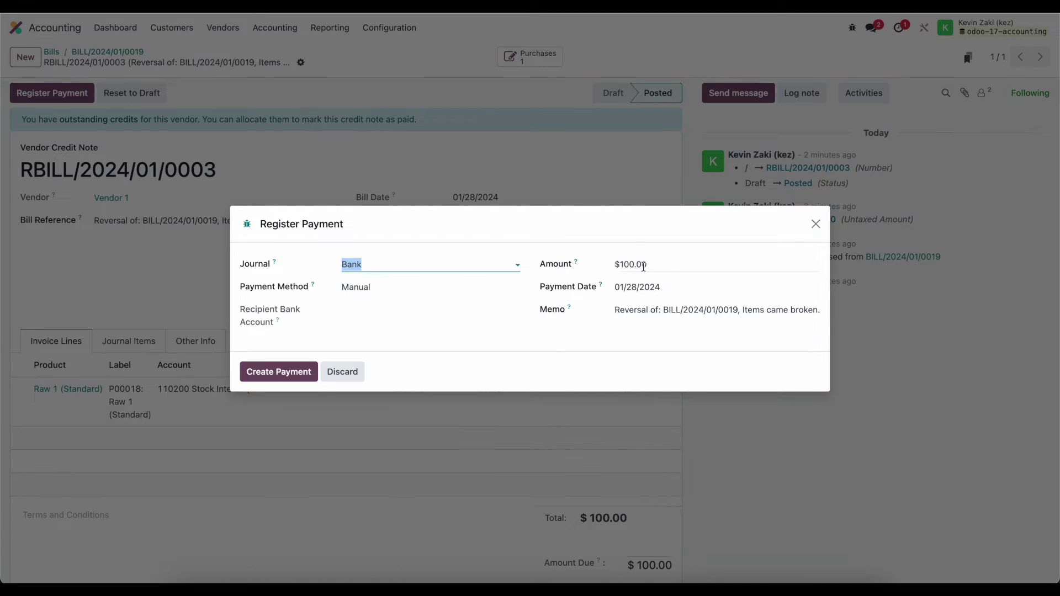
{"action": "left_click", "coordinate": [255, 375]}
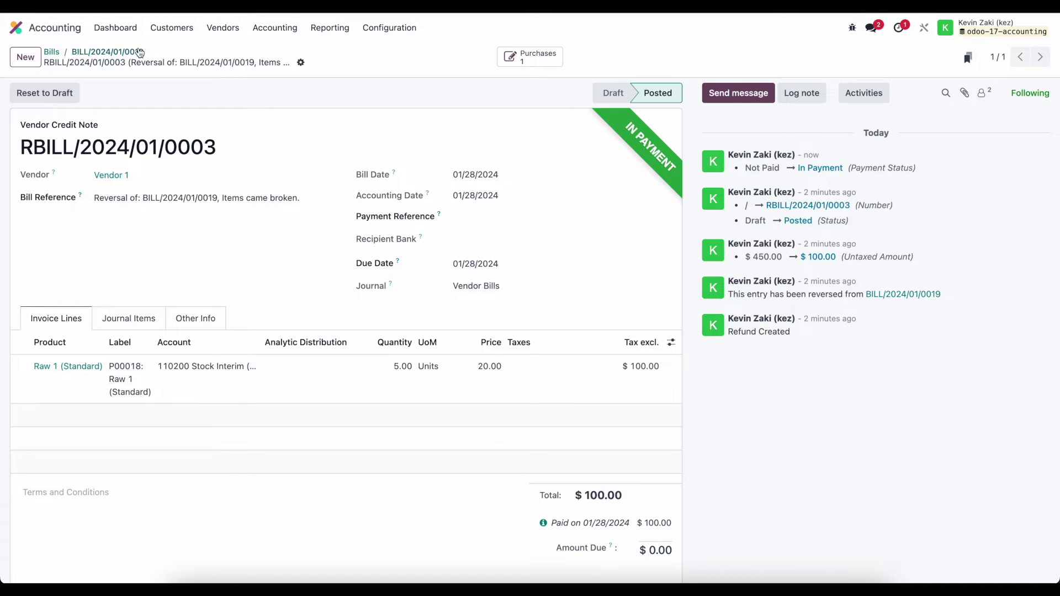
Create a second credit note from BILL/2024/01/0019 with reason 'broken item'
{"action": "left_click", "coordinate": [222, 28]}
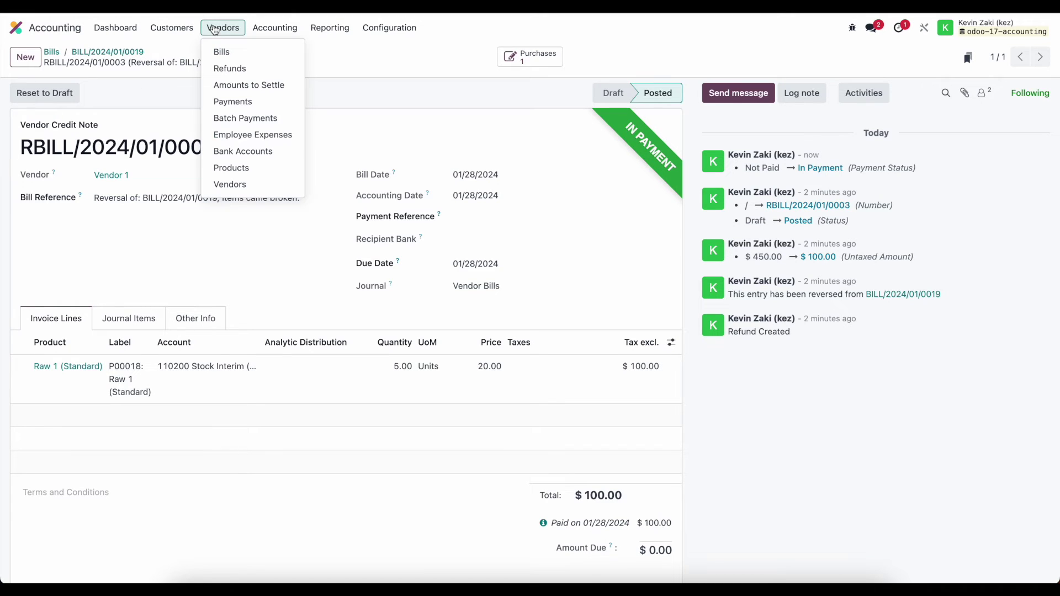
{"action": "left_click", "coordinate": [223, 49]}
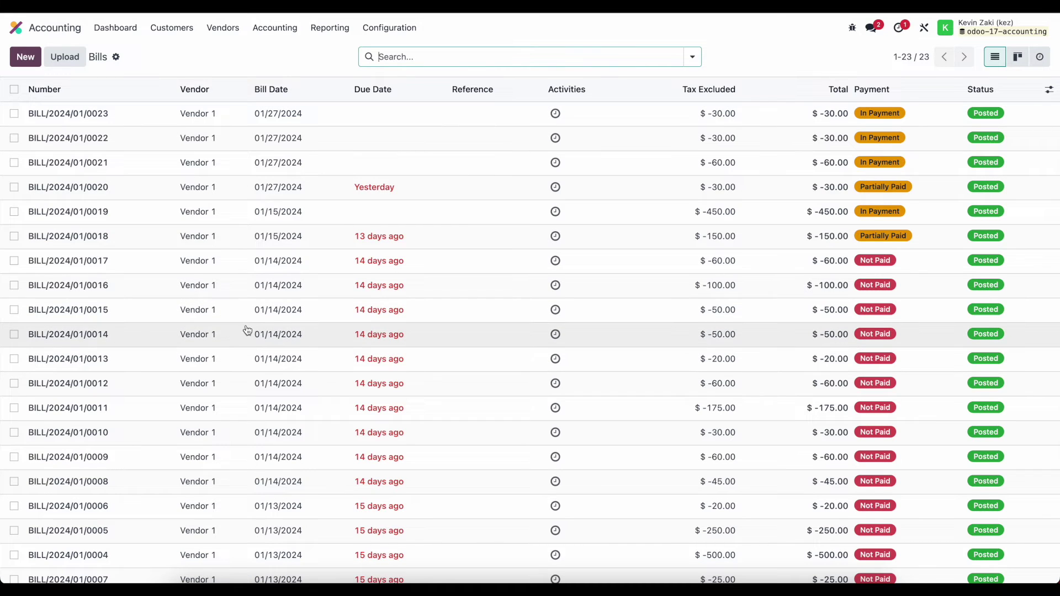
{"action": "left_click", "coordinate": [260, 224]}
{"action": "left_click", "coordinate": [259, 224]}
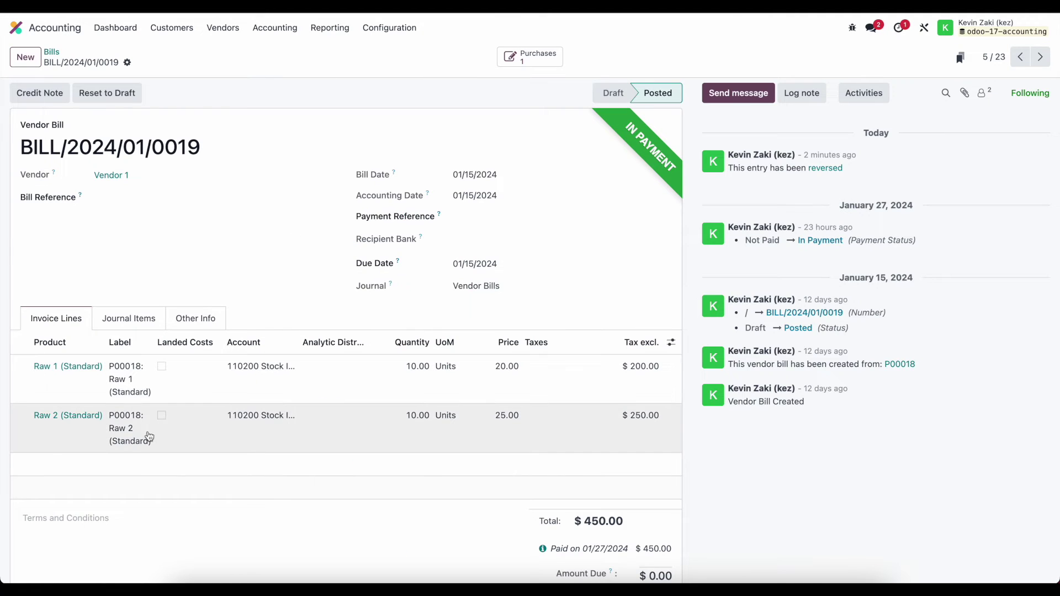
{"action": "left_click", "coordinate": [39, 92]}
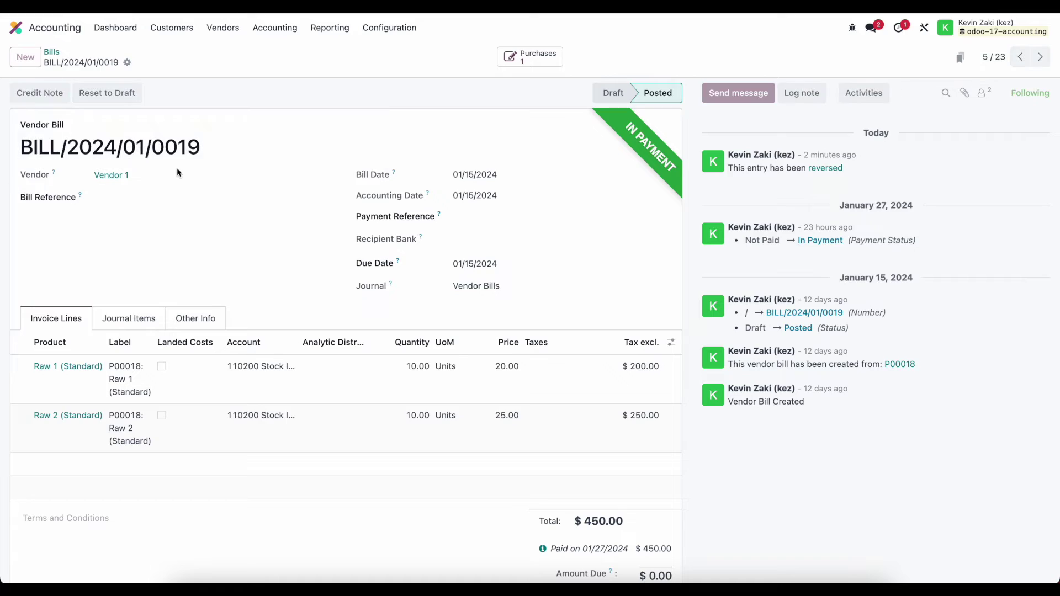
{"action": "type", "text": "broken item"}
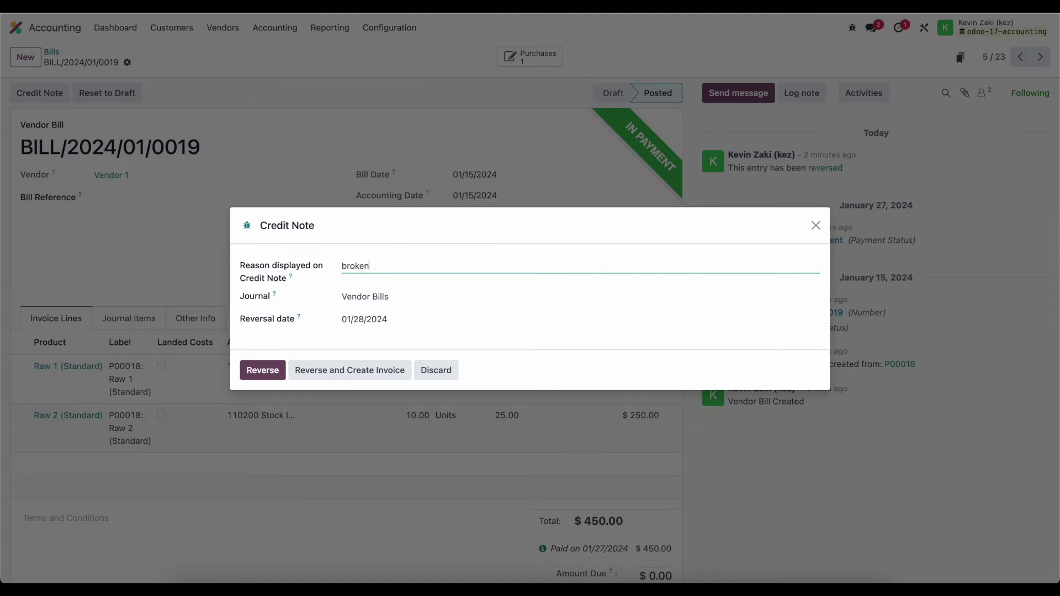
{"action": "left_click", "coordinate": [259, 372]}
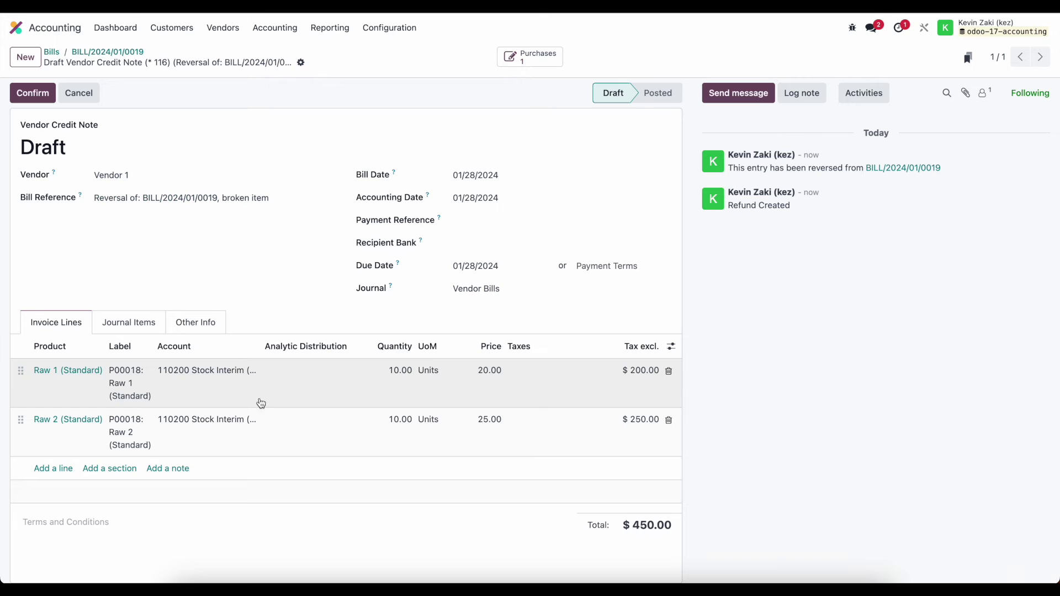
Keep only 2 units of Raw 2 ($50.00), post RBILL/2024/01/0004, and return to Bills
{"action": "left_click", "coordinate": [669, 371]}
{"action": "left_click", "coordinate": [394, 382]}
{"action": "type", "text": "2"}
{"action": "left_click", "coordinate": [449, 475]}
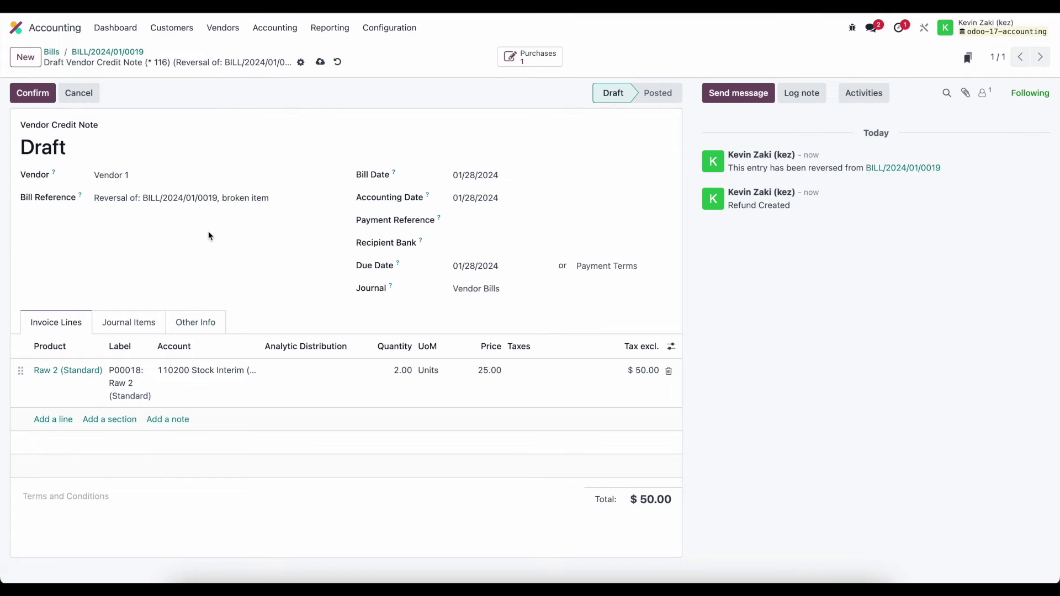
{"action": "left_click", "coordinate": [32, 88]}
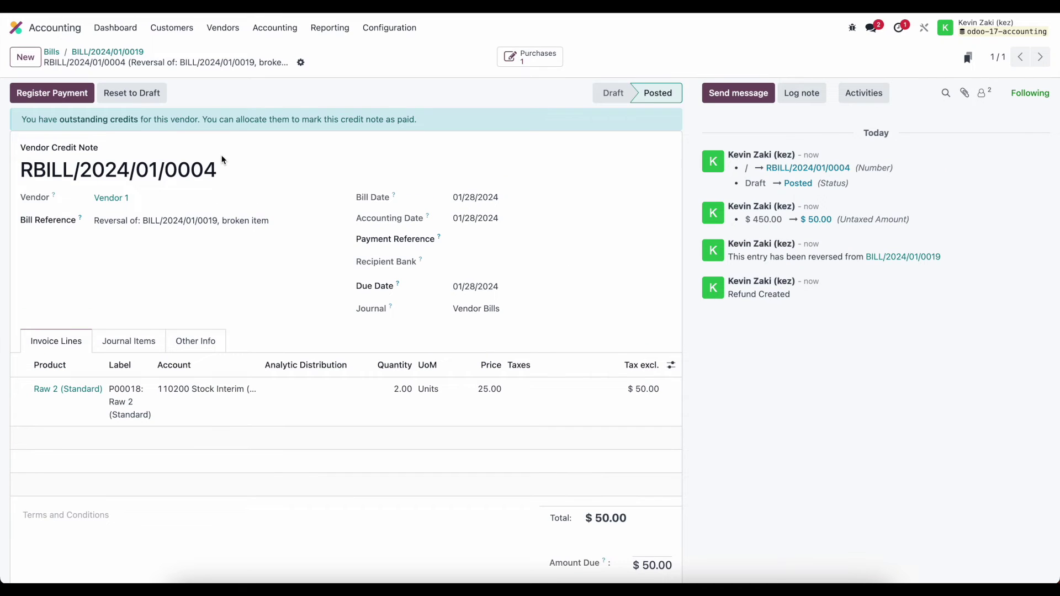
{"action": "left_click", "coordinate": [220, 29]}
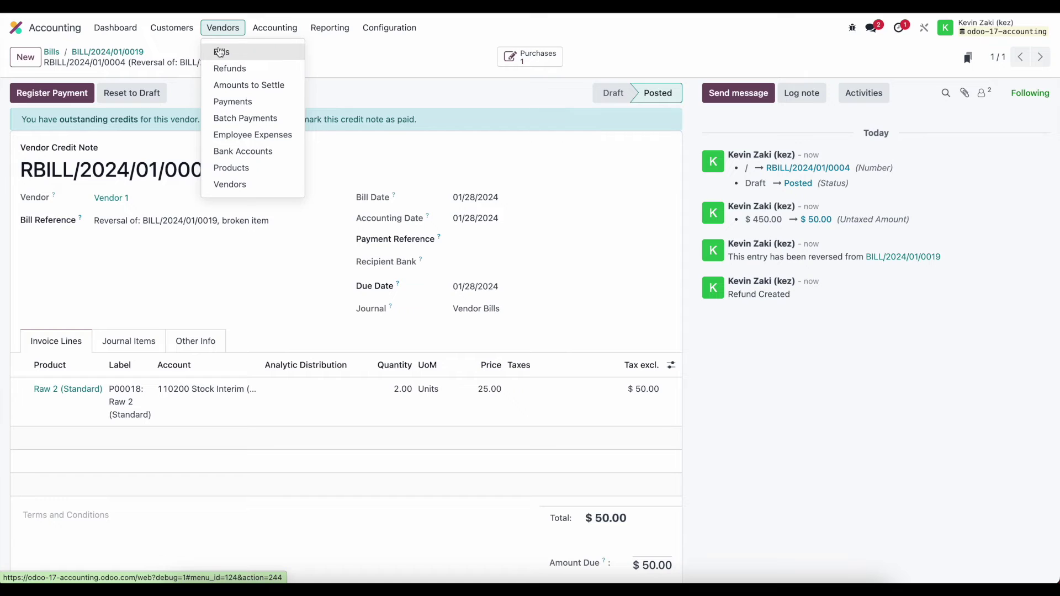
{"action": "left_click", "coordinate": [220, 52]}
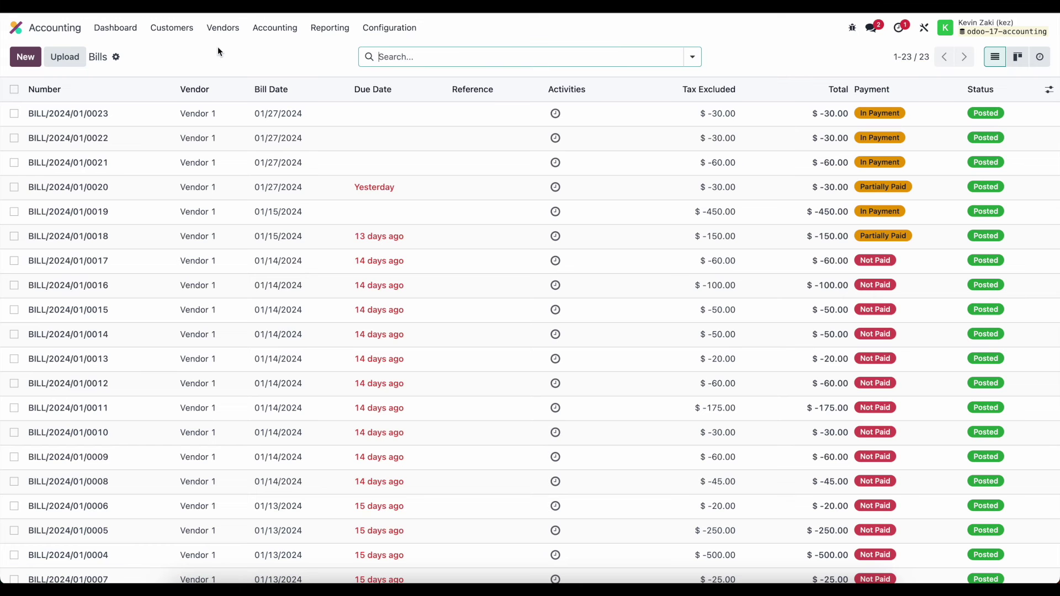
Apply the $50.00 outstanding credit to BILL/2024/01/0017, leaving $10.00 due
{"action": "left_click", "coordinate": [247, 263]}
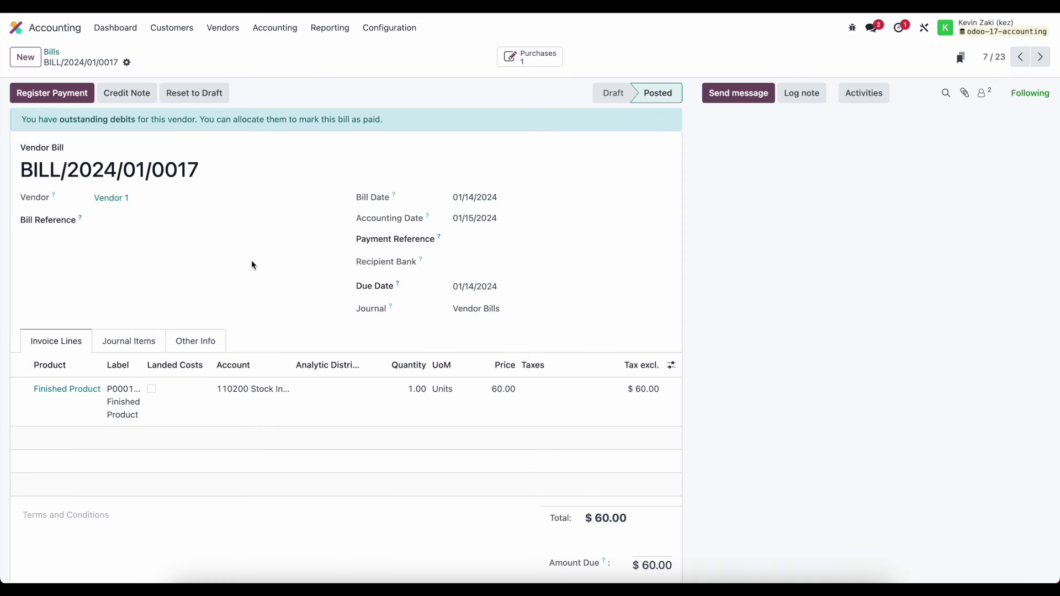
{"action": "scroll", "coordinate": [530, 354], "scroll_direction": "down", "scroll_amount": 2}
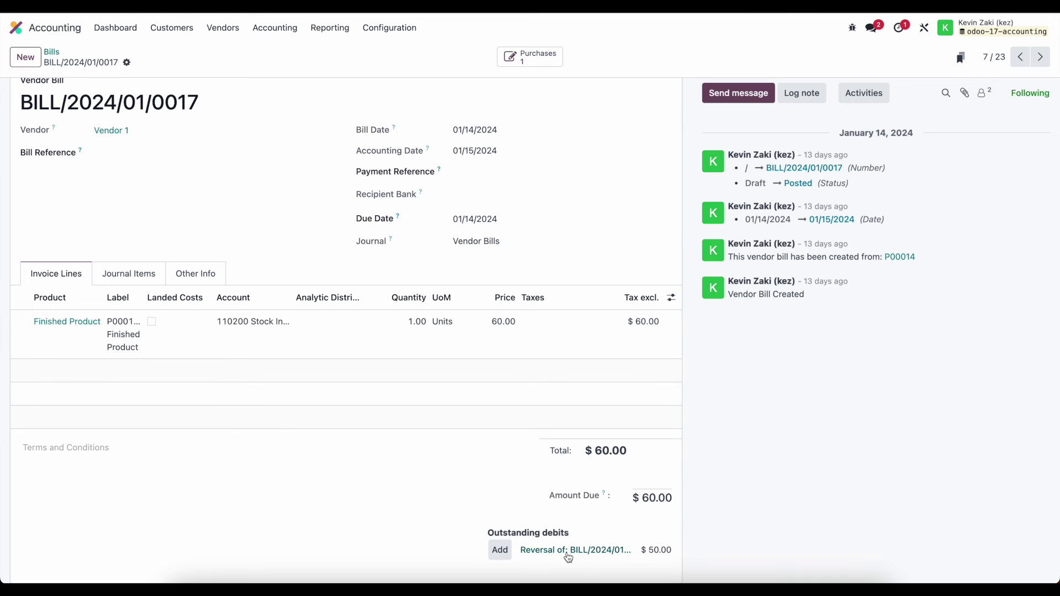
{"action": "left_click_drag", "start_coordinate": [659, 551], "coordinate": [576, 457]}
{"action": "left_click", "coordinate": [500, 550]}
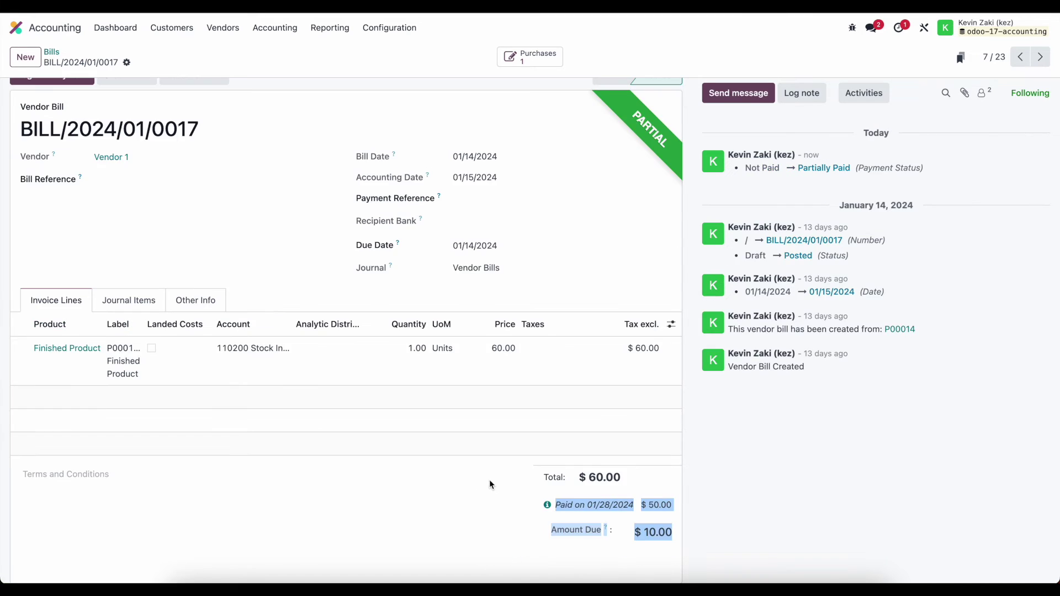
{"action": "left_click", "coordinate": [644, 506]}
{"action": "left_click_drag", "start_coordinate": [645, 507], "coordinate": [673, 505]}
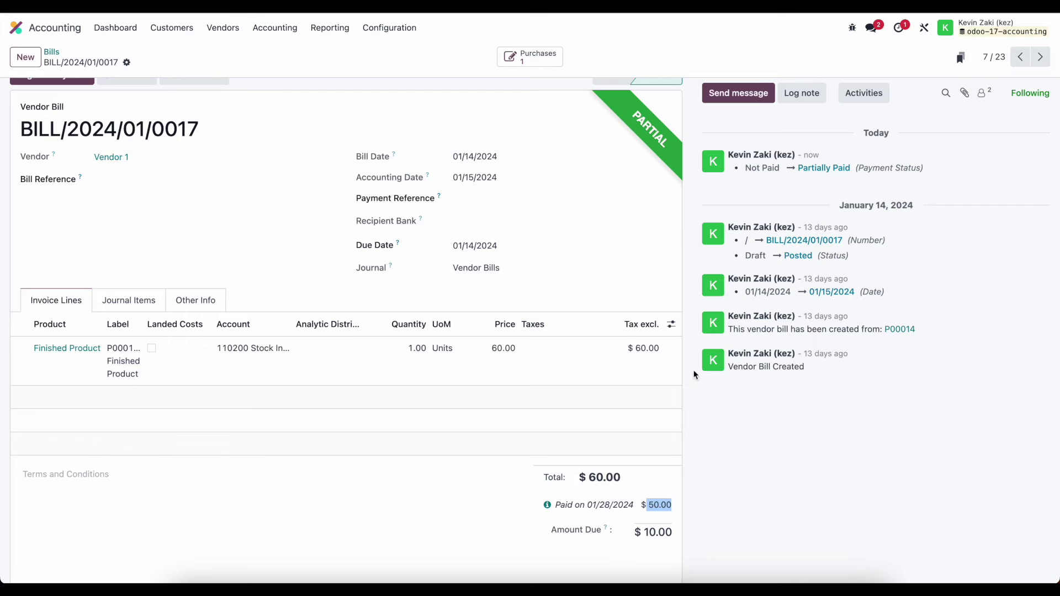
{"action": "scroll", "coordinate": [638, 531], "scroll_direction": "up", "scroll_amount": 1}
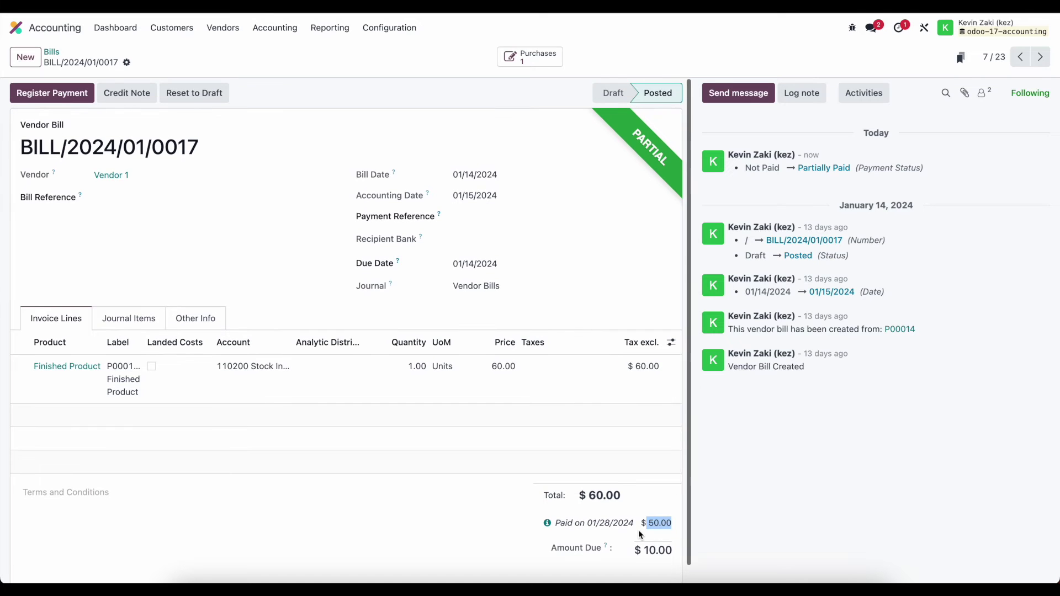
{"action": "left_click", "coordinate": [334, 313]}
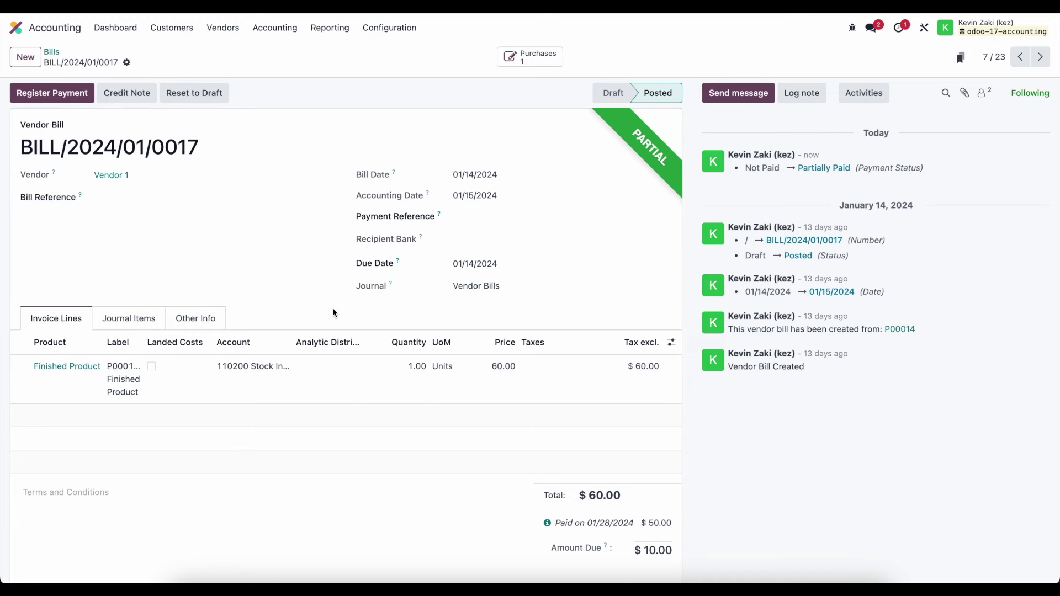
{"action": "left_click", "coordinate": [223, 27]}
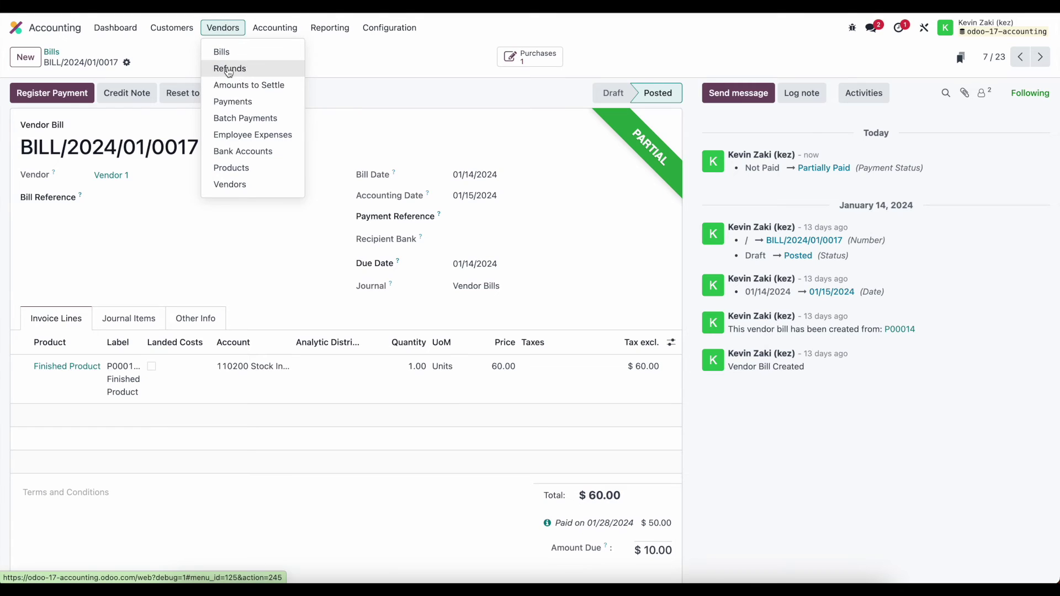
Start a new blank vendor credit note from the Vendors > Refunds list
{"action": "left_click", "coordinate": [228, 67]}
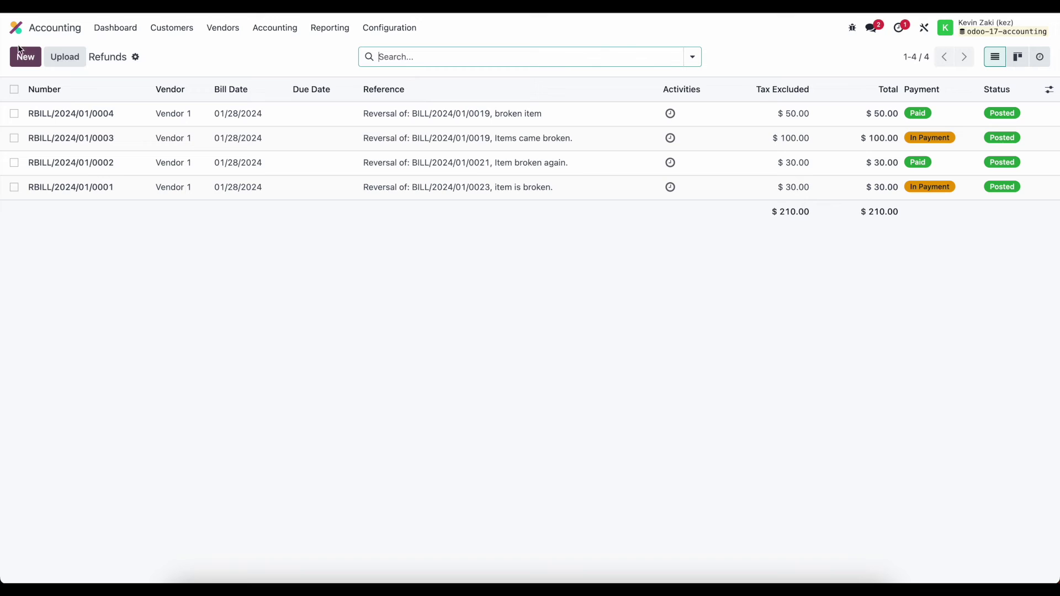
{"action": "left_click", "coordinate": [26, 57]}
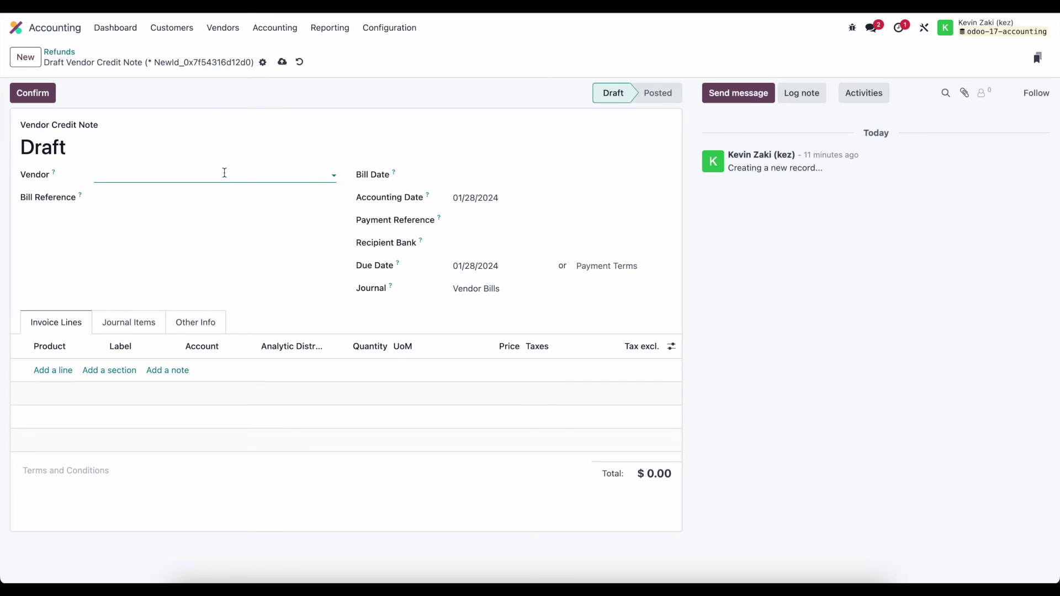
Set the credit note's vendor to Vendor 1 and bill date to 01/28/2024
{"action": "left_click", "coordinate": [225, 173]}
{"action": "left_click", "coordinate": [167, 197]}
{"action": "left_click", "coordinate": [124, 195]}
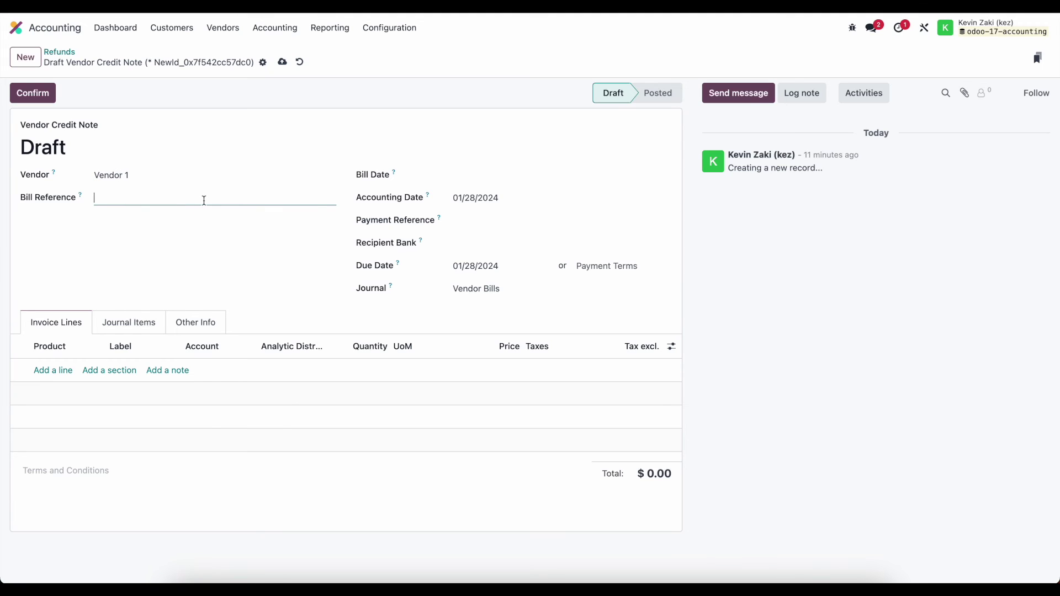
{"action": "left_click", "coordinate": [802, 101]}
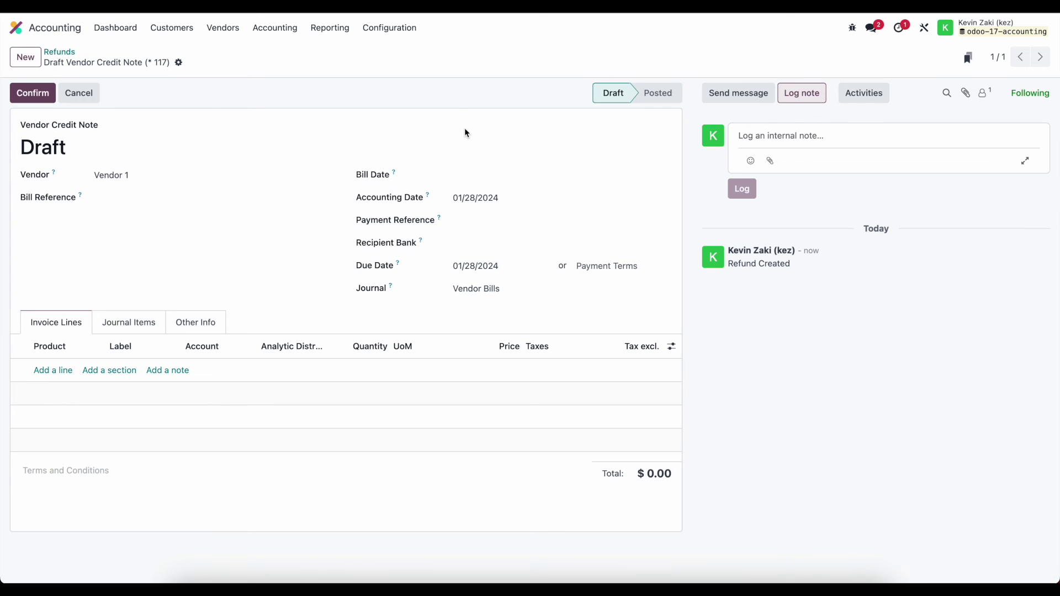
{"action": "left_click", "coordinate": [489, 178]}
{"action": "left_click", "coordinate": [488, 386]}
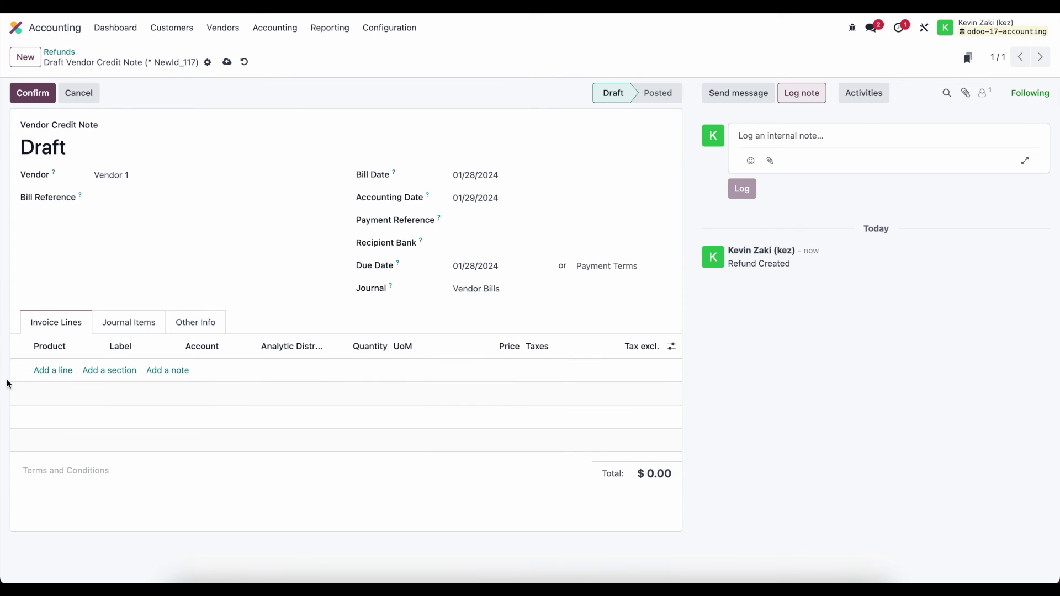
Add an invoice line, then discard the empty line
{"action": "left_click", "coordinate": [44, 370]}
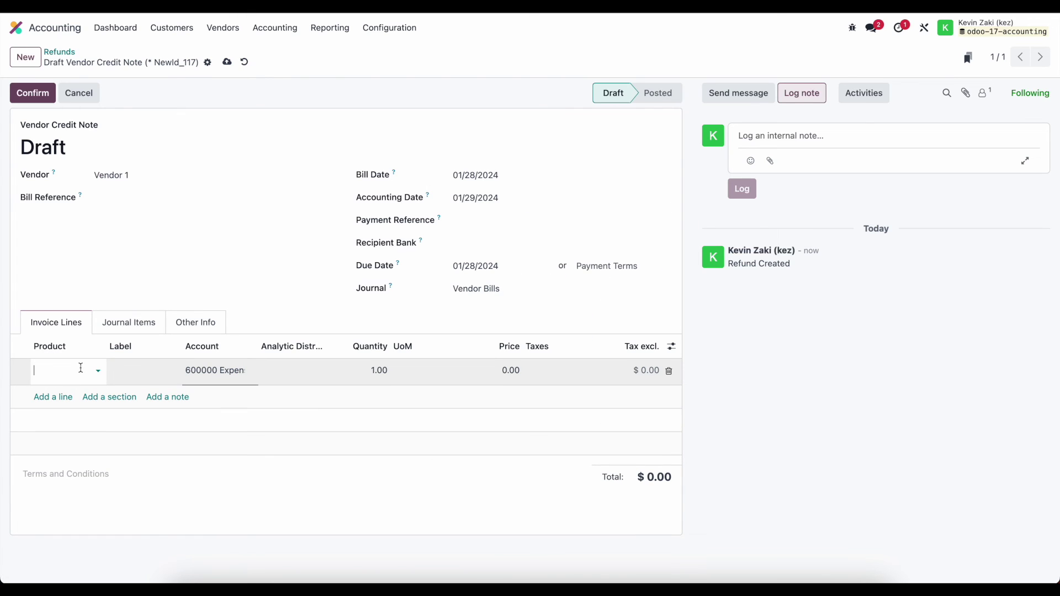
{"action": "left_click", "coordinate": [210, 370]}
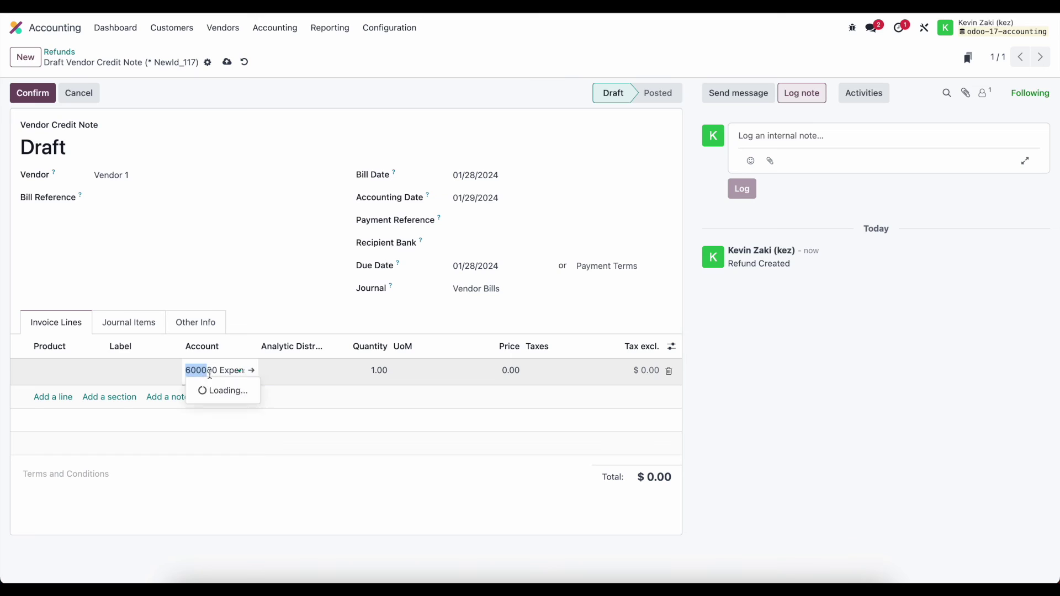
{"action": "left_click", "coordinate": [220, 371]}
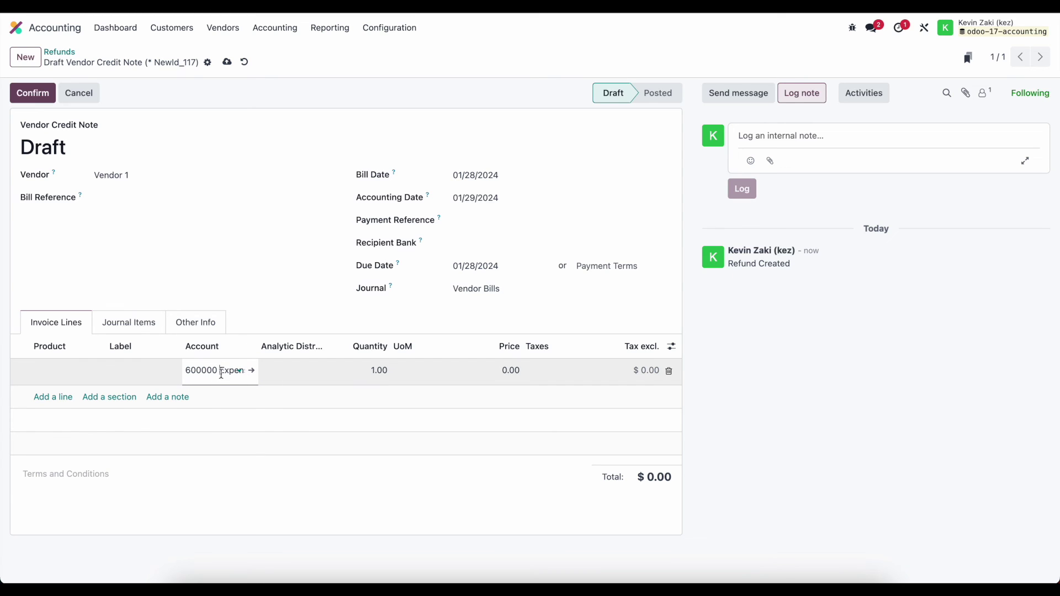
{"action": "left_click", "coordinate": [304, 426]}
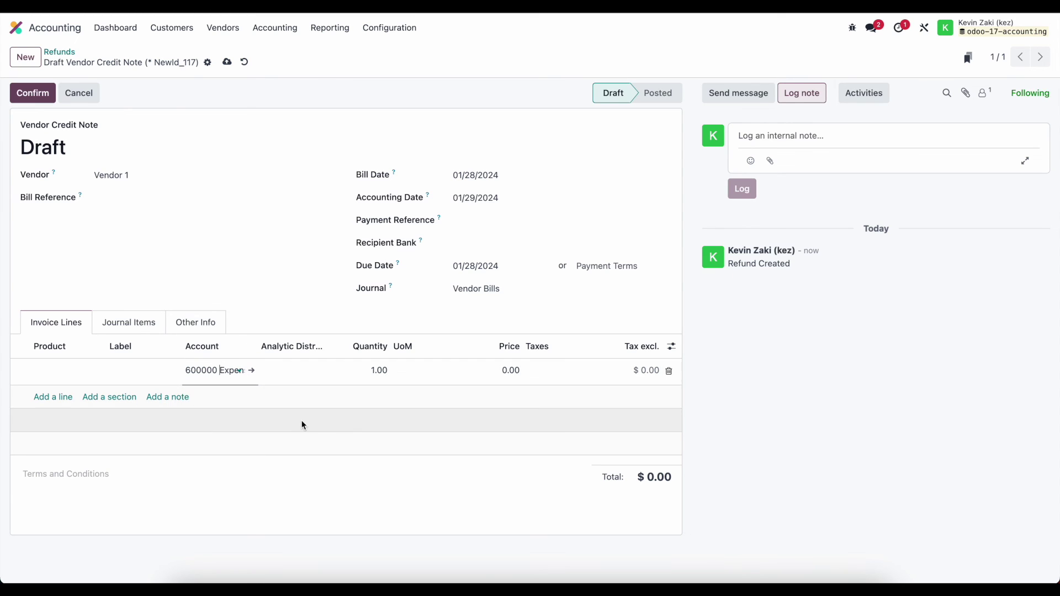